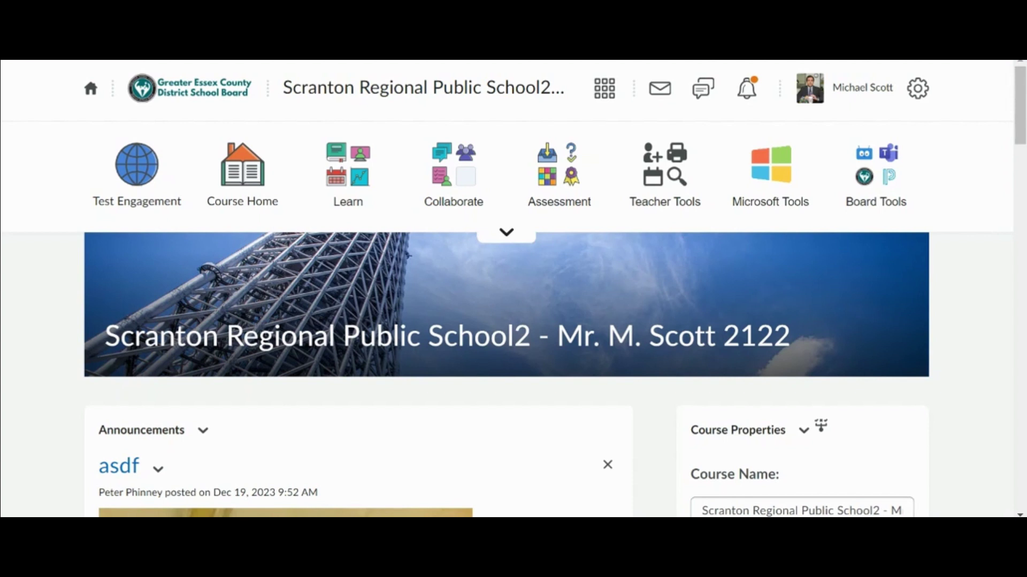
Go to the course's quiz management area and start a new quiz.
{"action": "mouse_move", "coordinate": [389, 295]}
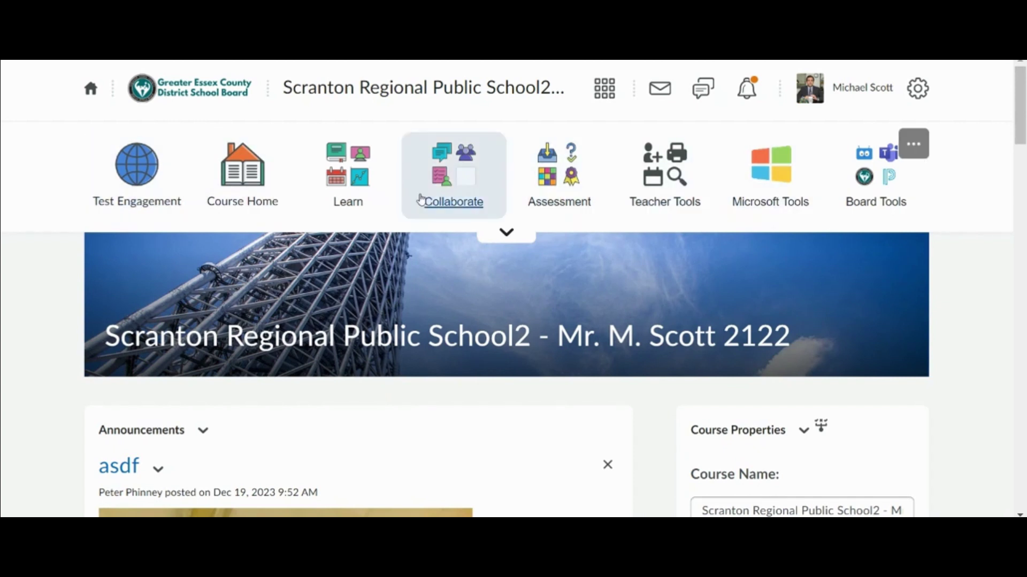
{"action": "left_click", "coordinate": [551, 182]}
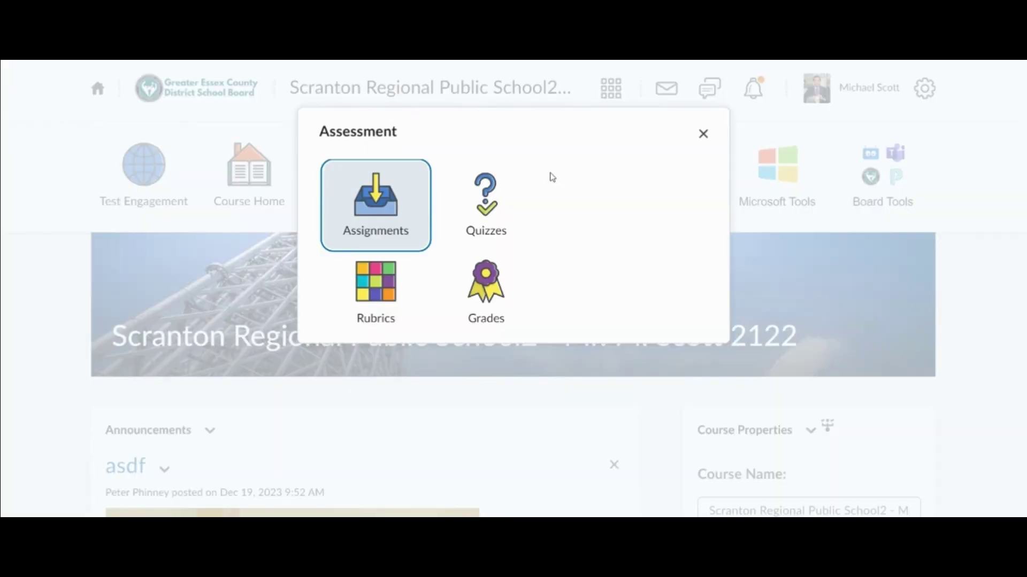
{"action": "left_click", "coordinate": [488, 230]}
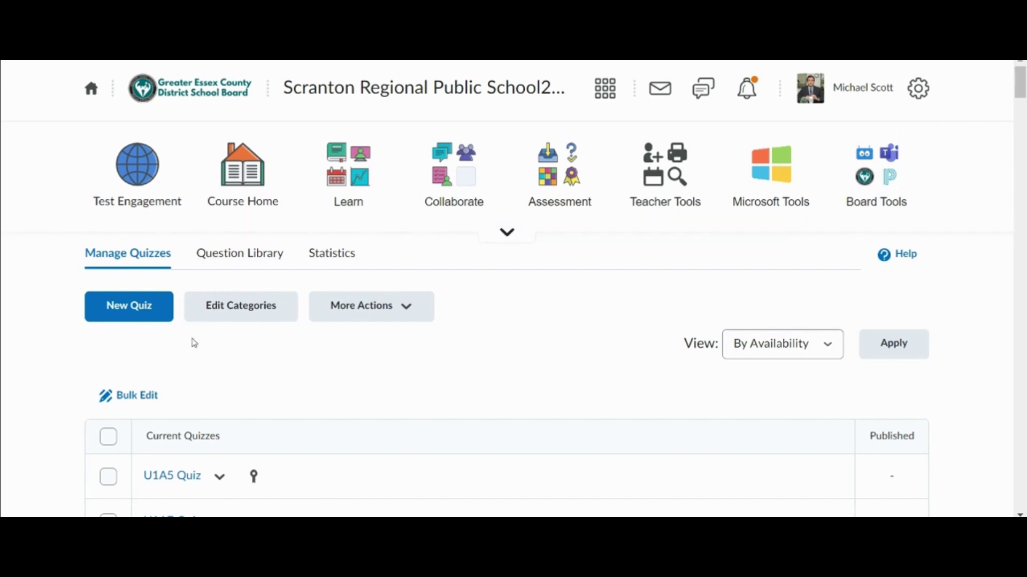
{"action": "left_click", "coordinate": [156, 307]}
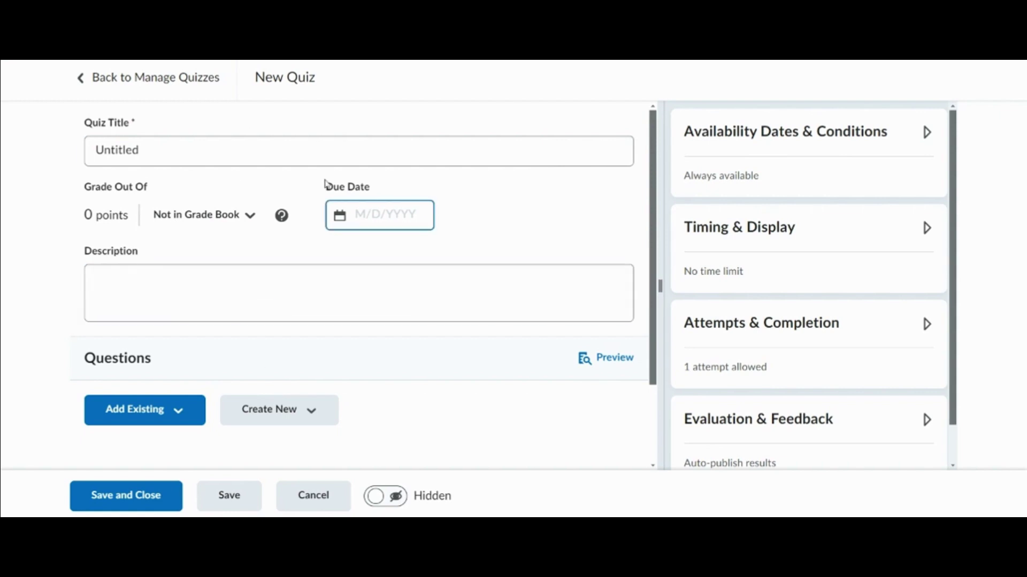
Set the quiz title to "New Quiz!".
{"action": "left_click_drag", "start_coordinate": [184, 158], "coordinate": [98, 161]}
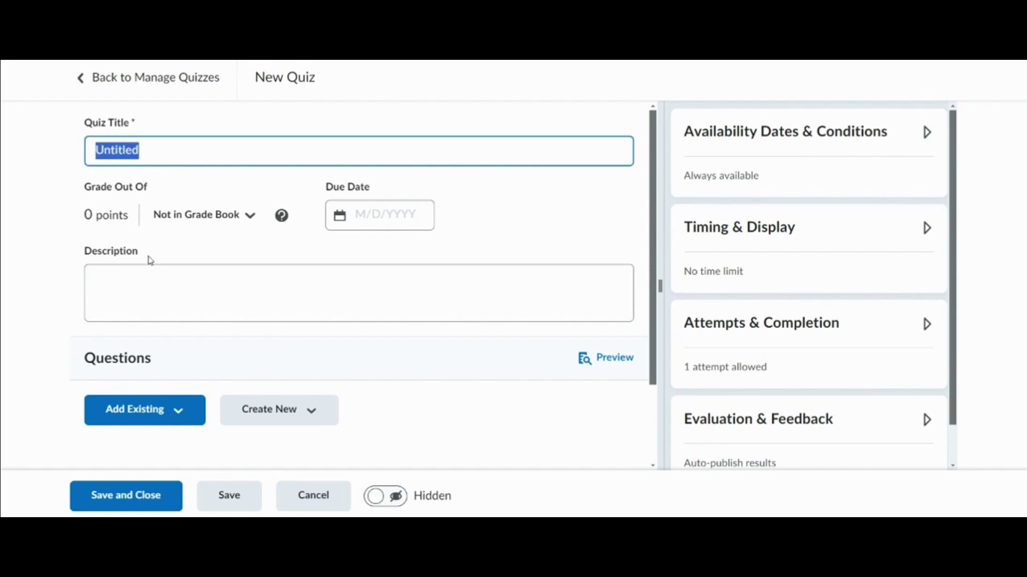
{"action": "type", "text": "New Qui"}
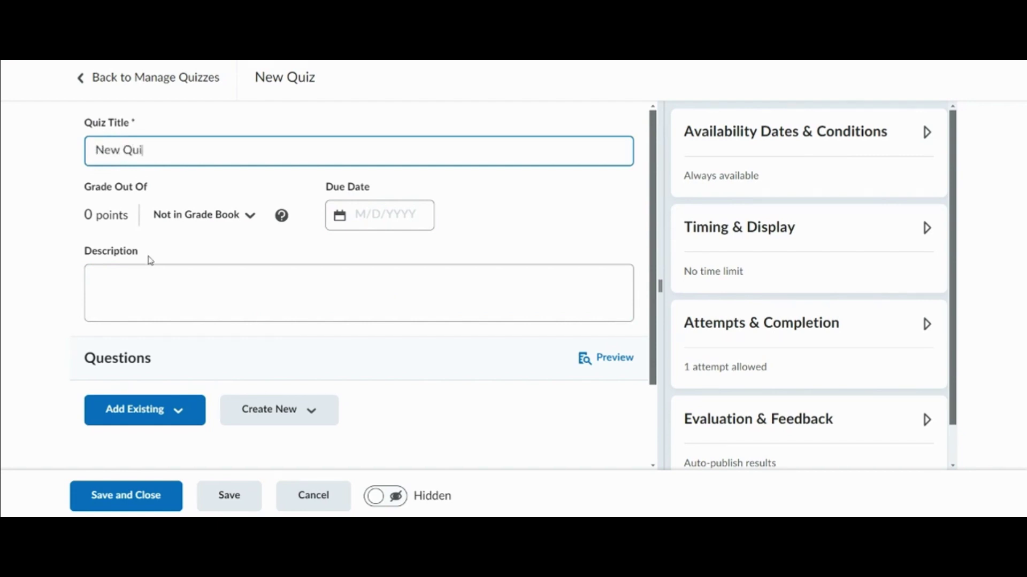
{"action": "type", "text": "z!"}
{"action": "left_click", "coordinate": [152, 303]}
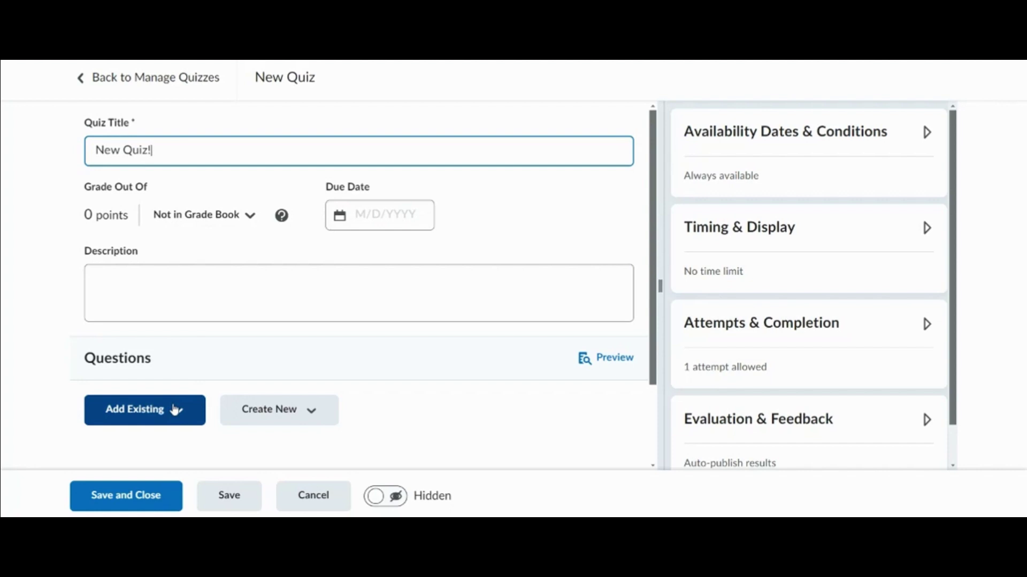
Create a new True or False question in the quiz.
{"action": "left_click", "coordinate": [316, 416]}
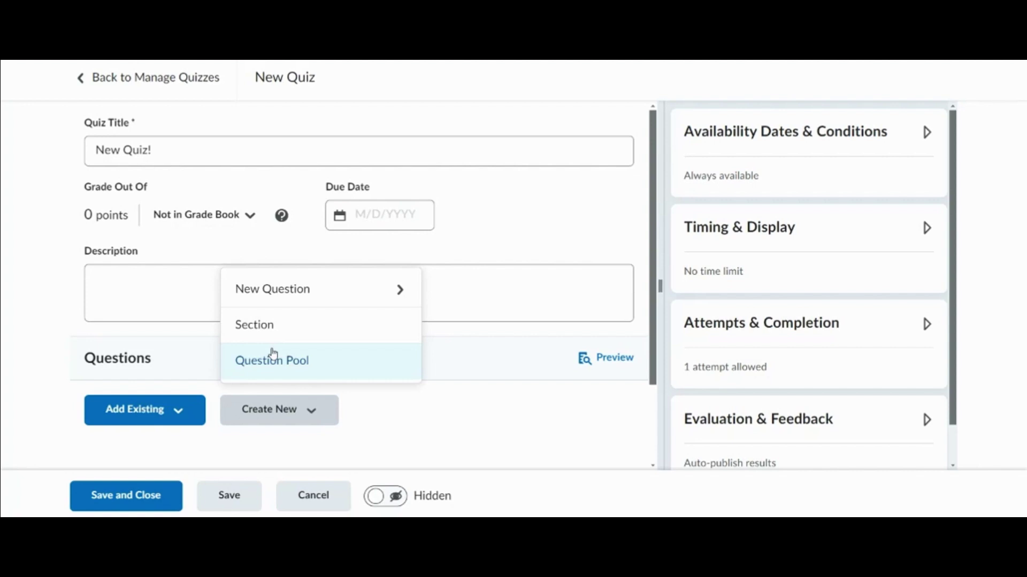
{"action": "left_click", "coordinate": [307, 295]}
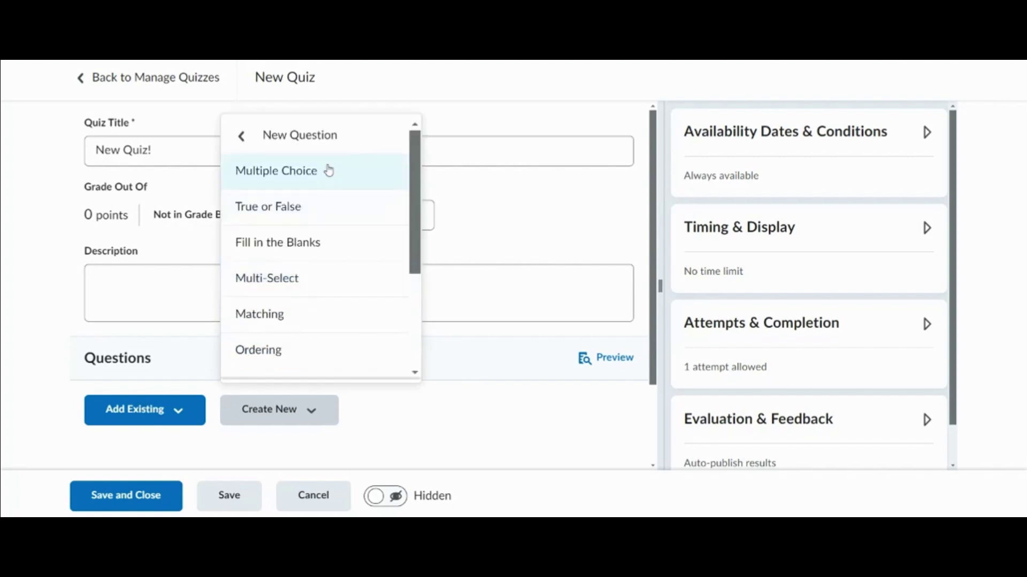
{"action": "scroll", "coordinate": [322, 176], "scroll_direction": "down", "scroll_amount": 4}
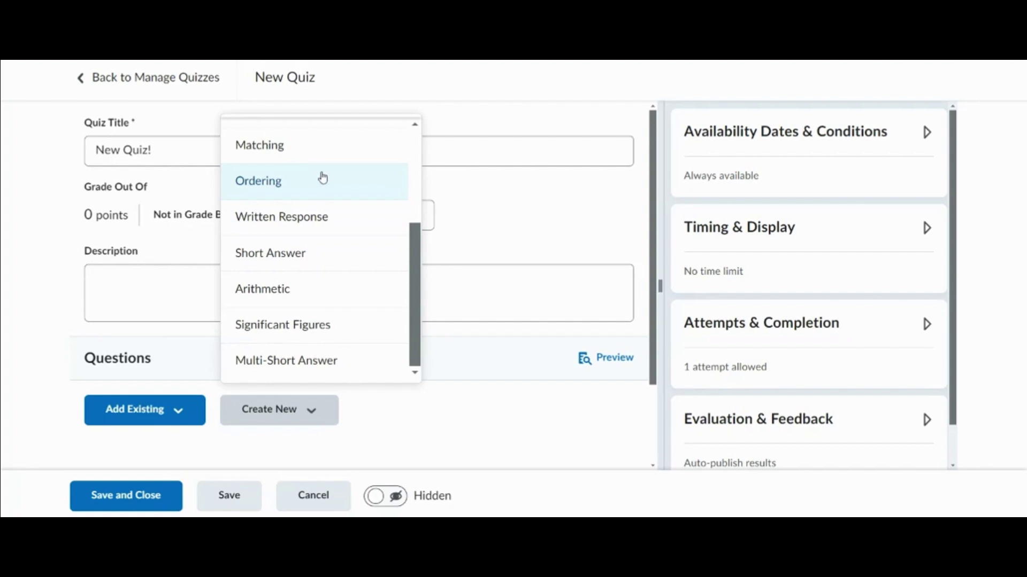
{"action": "scroll", "coordinate": [314, 239], "scroll_direction": "up", "scroll_amount": 3}
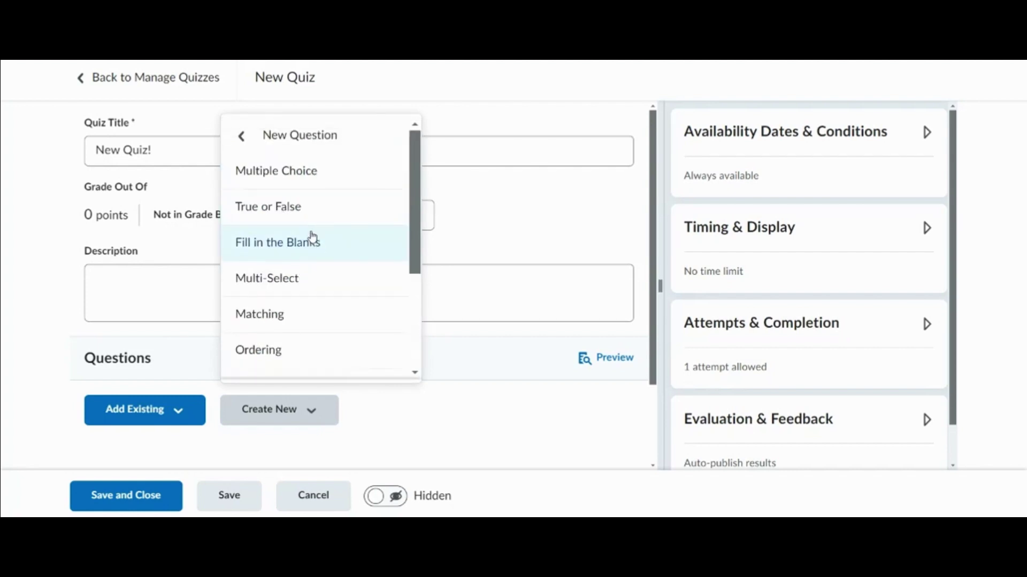
{"action": "left_click", "coordinate": [254, 203]}
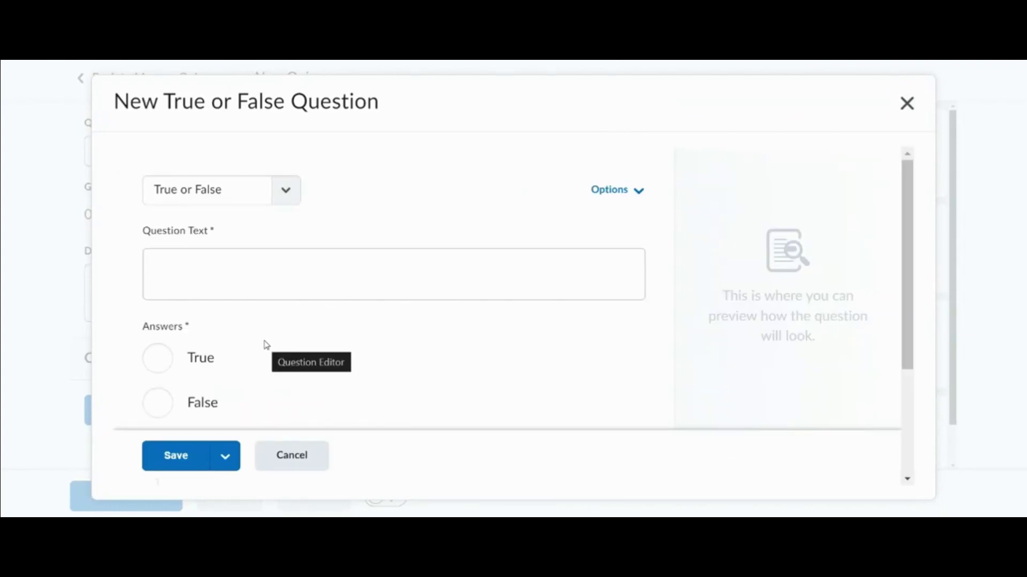
Enter "Brightspace is amazing!" as the question text and mark True as the correct answer.
{"action": "left_click", "coordinate": [271, 272]}
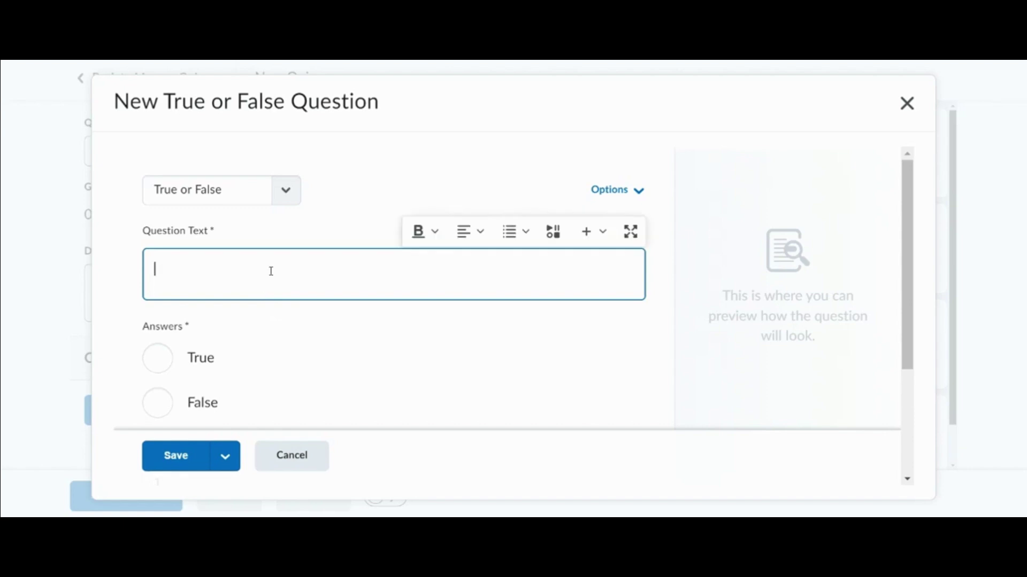
{"action": "type", "text": "Brightspace is a"}
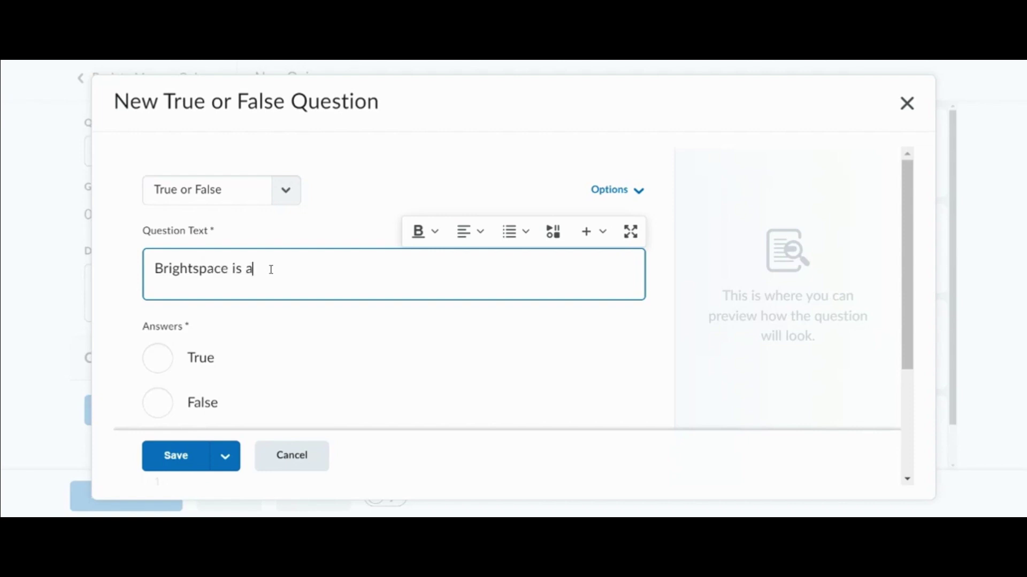
{"action": "type", "text": "mazing!"}
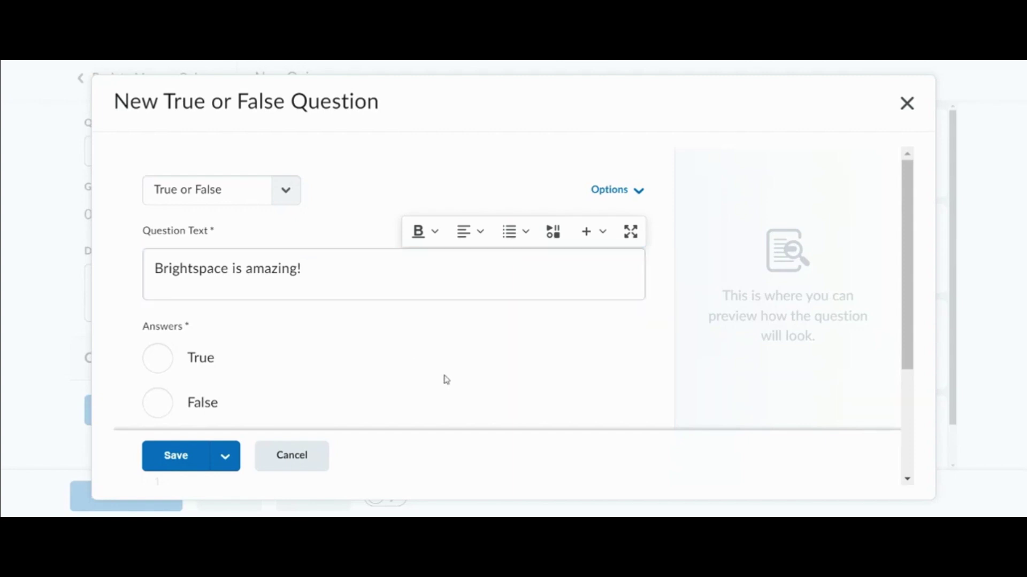
{"action": "left_click", "coordinate": [158, 358]}
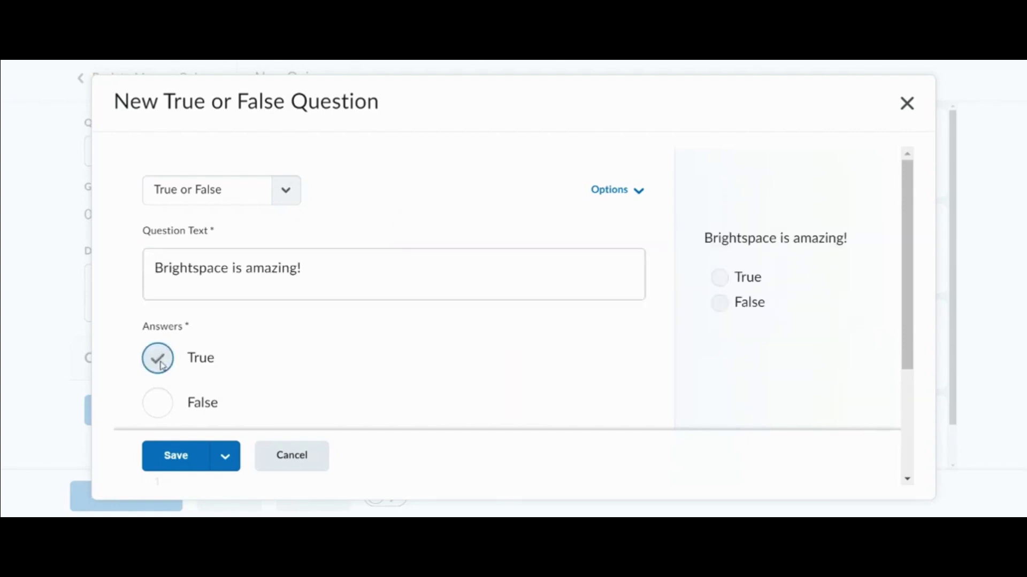
{"action": "left_click", "coordinate": [339, 265]}
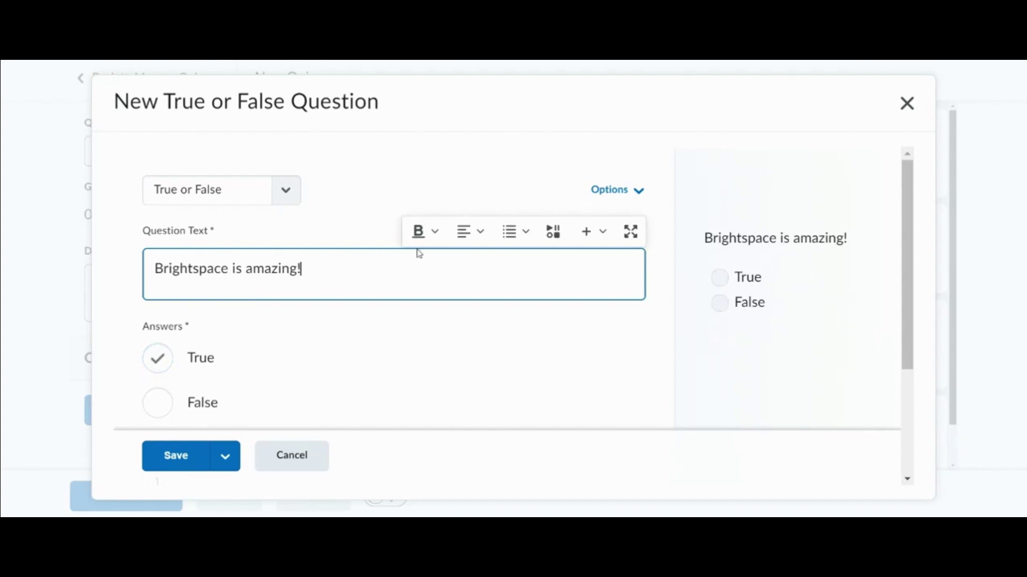
{"action": "left_click", "coordinate": [597, 233]}
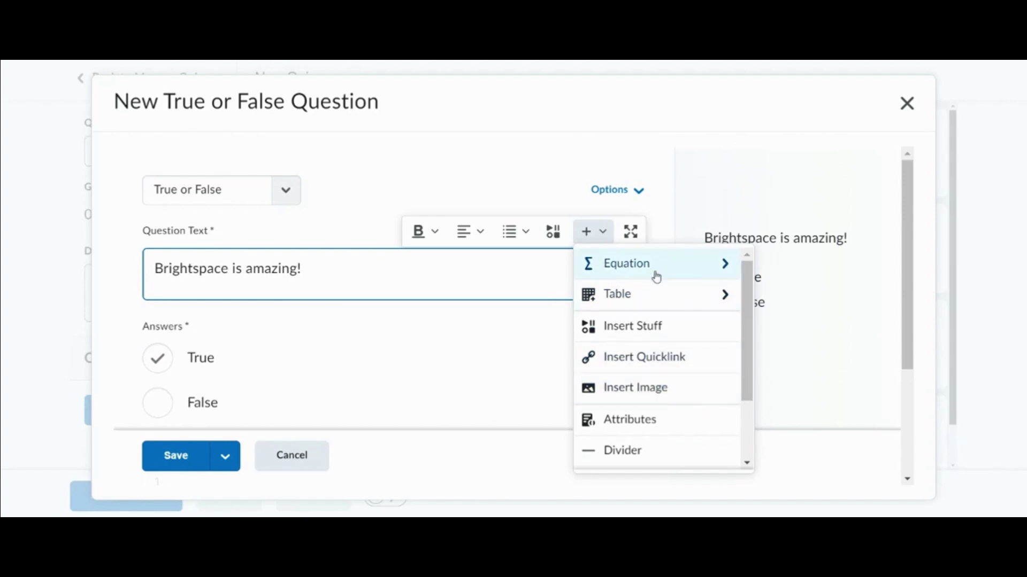
{"action": "left_click", "coordinate": [554, 238]}
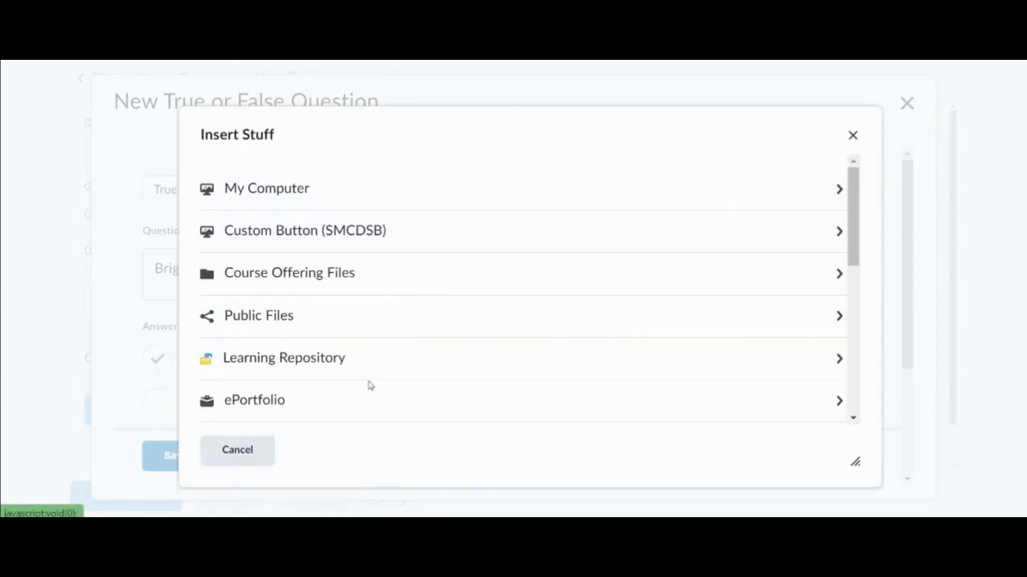
{"action": "scroll", "coordinate": [278, 195], "scroll_direction": "down", "scroll_amount": 3}
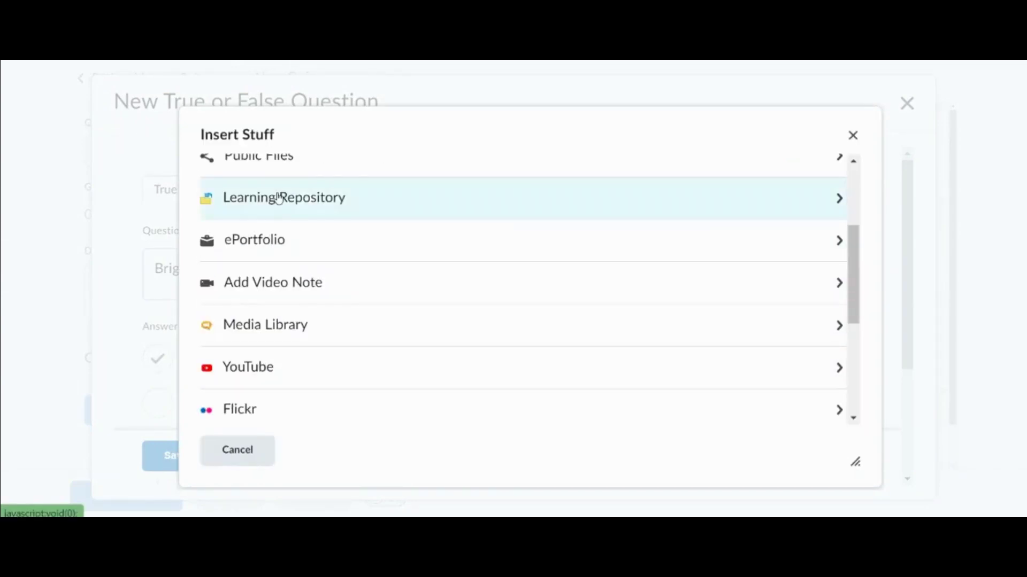
{"action": "left_click", "coordinate": [285, 279]}
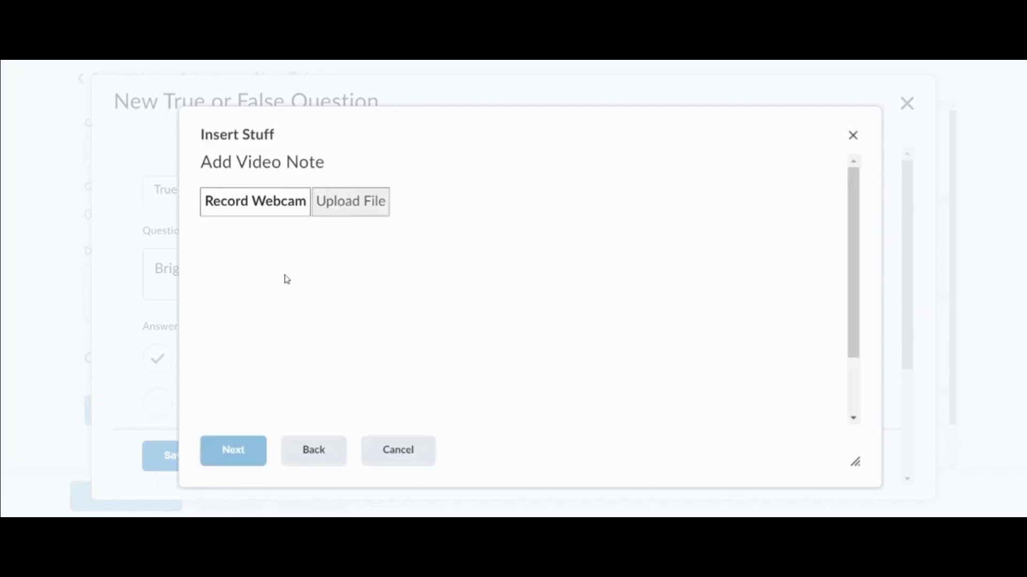
{"action": "left_click", "coordinate": [289, 166]}
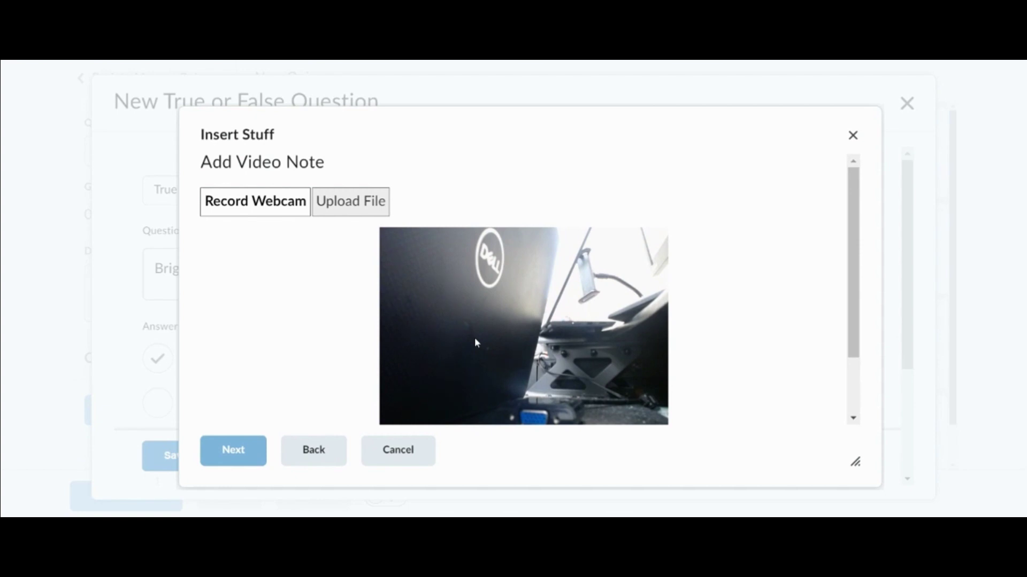
{"action": "left_click", "coordinate": [851, 136]}
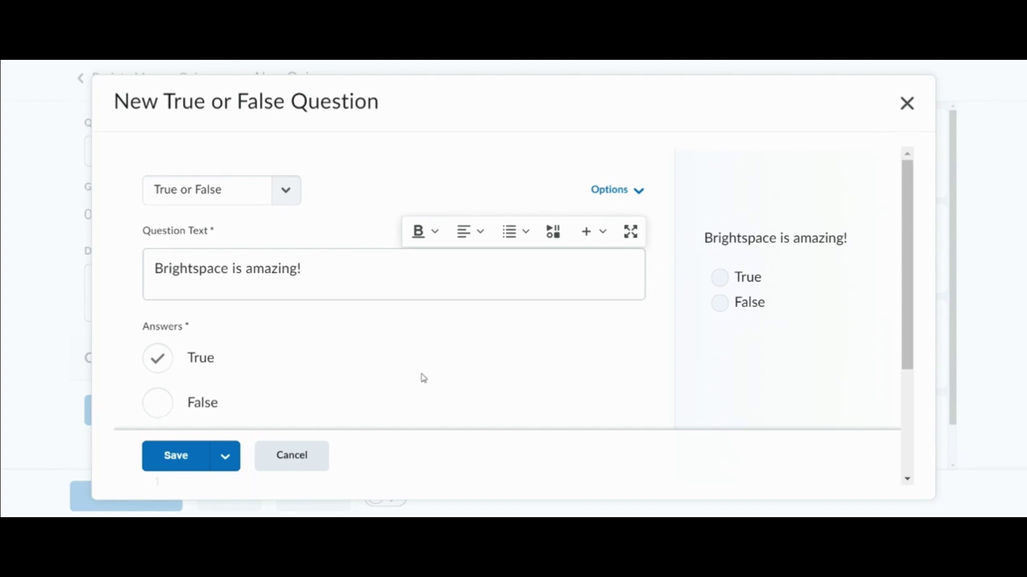
{"action": "scroll", "coordinate": [423, 374], "scroll_direction": "down", "scroll_amount": 2}
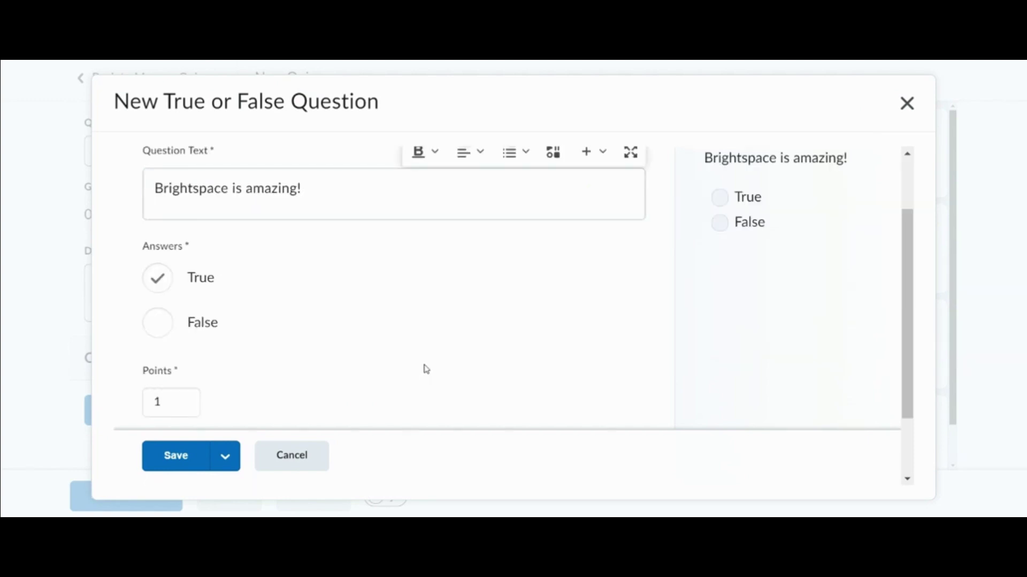
{"action": "scroll", "coordinate": [338, 320], "scroll_direction": "up", "scroll_amount": 2}
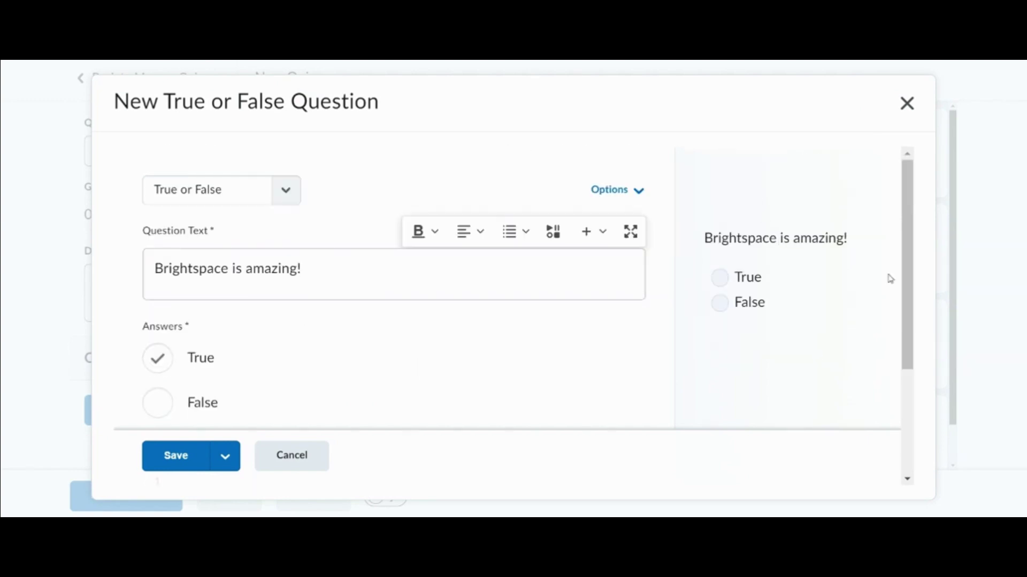
{"action": "scroll", "coordinate": [568, 336], "scroll_direction": "down", "scroll_amount": 2}
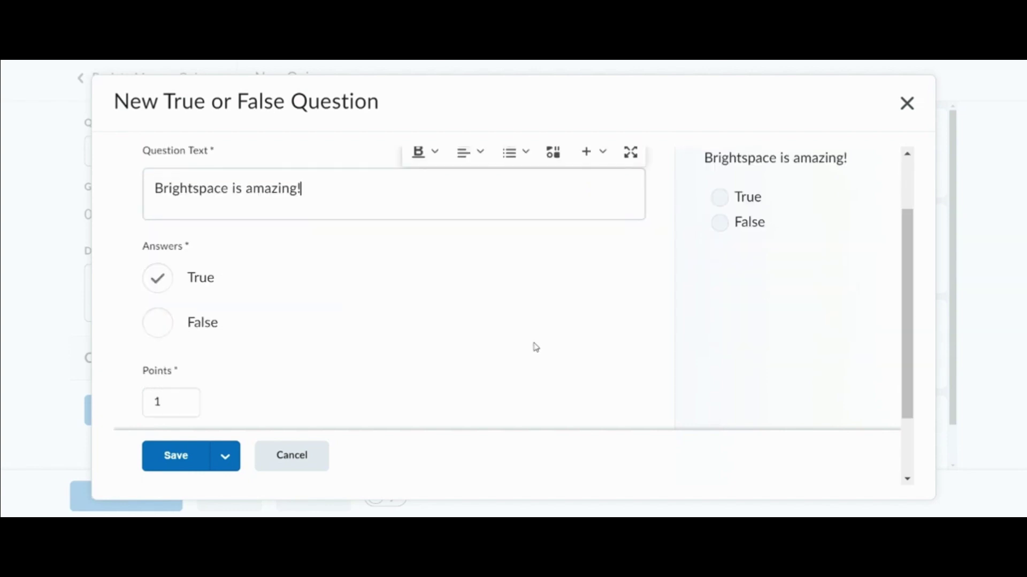
{"action": "left_click", "coordinate": [164, 402]}
{"action": "scroll", "coordinate": [286, 396], "scroll_direction": "up", "scroll_amount": 2}
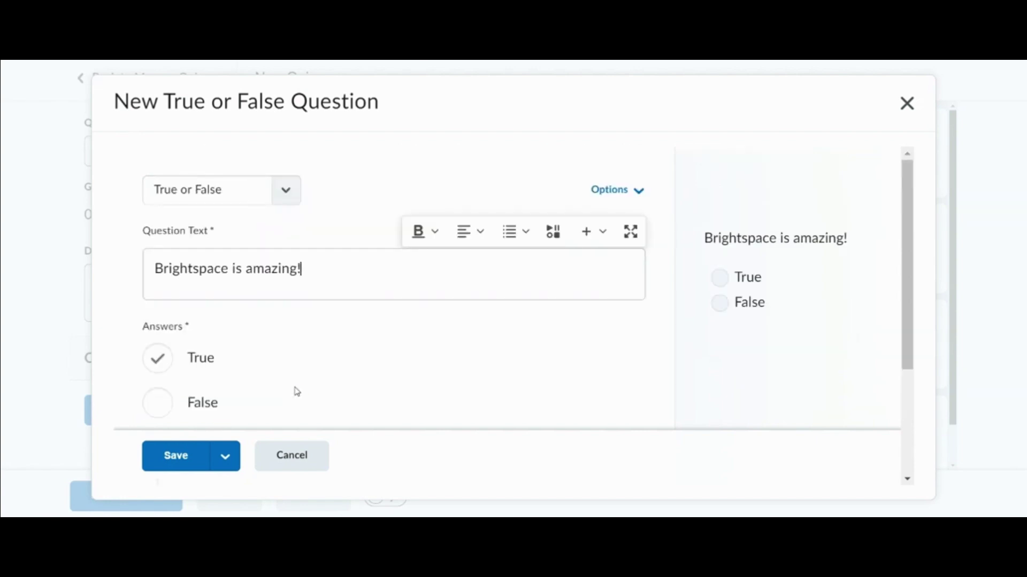
Add feedback to the question and enter "Great job!" as the feedback for the True answer.
{"action": "left_click", "coordinate": [649, 196]}
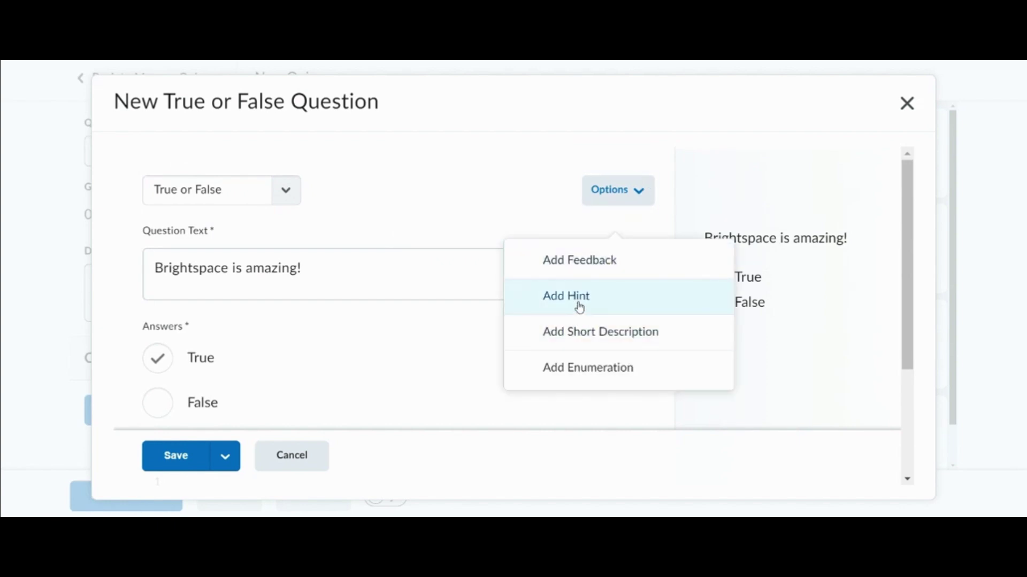
{"action": "left_click", "coordinate": [587, 262]}
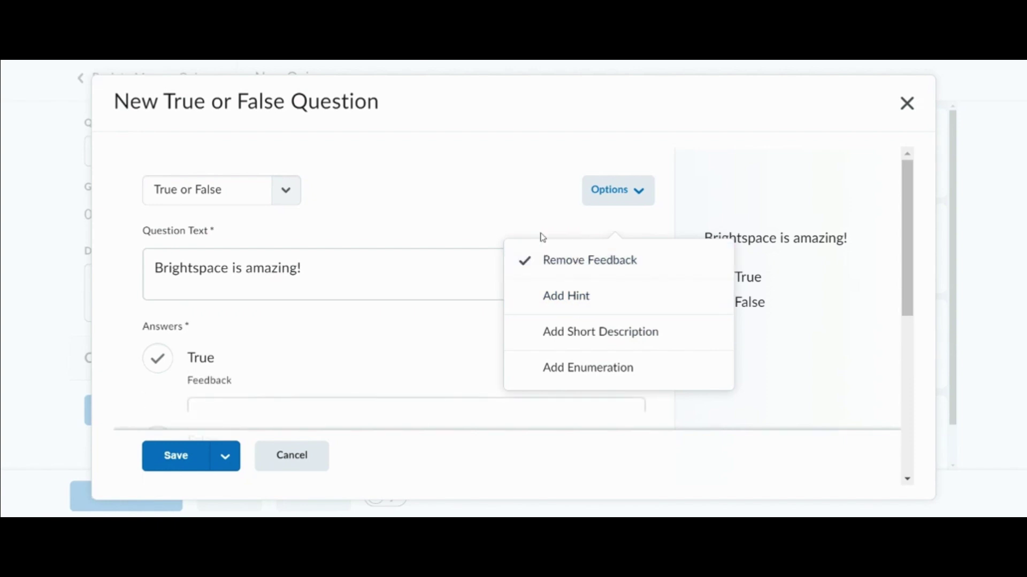
{"action": "scroll", "coordinate": [523, 232], "scroll_direction": "down", "scroll_amount": 5}
{"action": "scroll", "coordinate": [523, 232], "scroll_direction": "up", "scroll_amount": 2}
{"action": "left_click", "coordinate": [526, 254]}
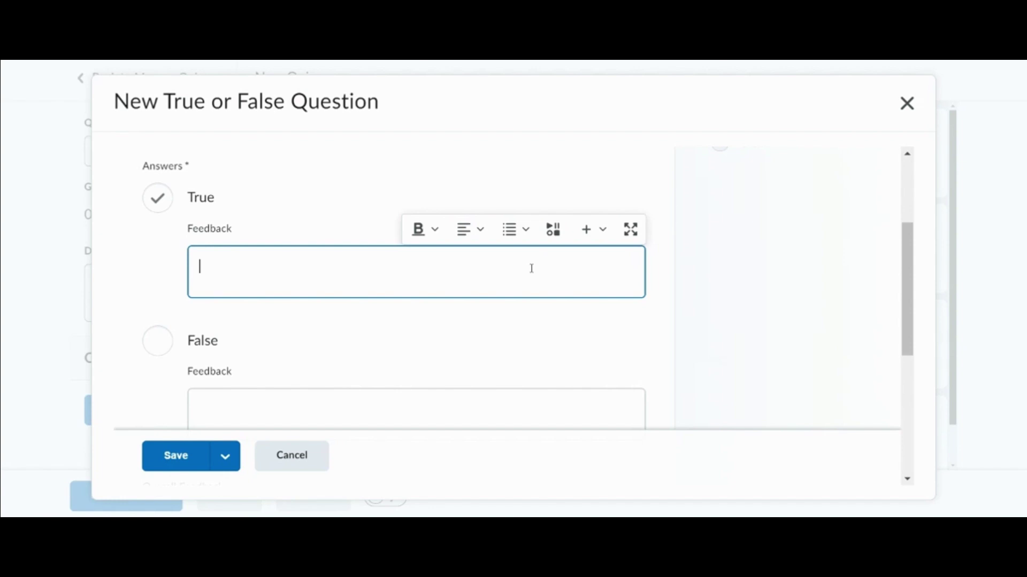
{"action": "type", "text": "Great job!"}
Enter "You must have entered this accidentally because..." as the feedback for the False answer.
{"action": "scroll", "coordinate": [524, 276], "scroll_direction": "down", "scroll_amount": 2}
{"action": "left_click", "coordinate": [515, 320]}
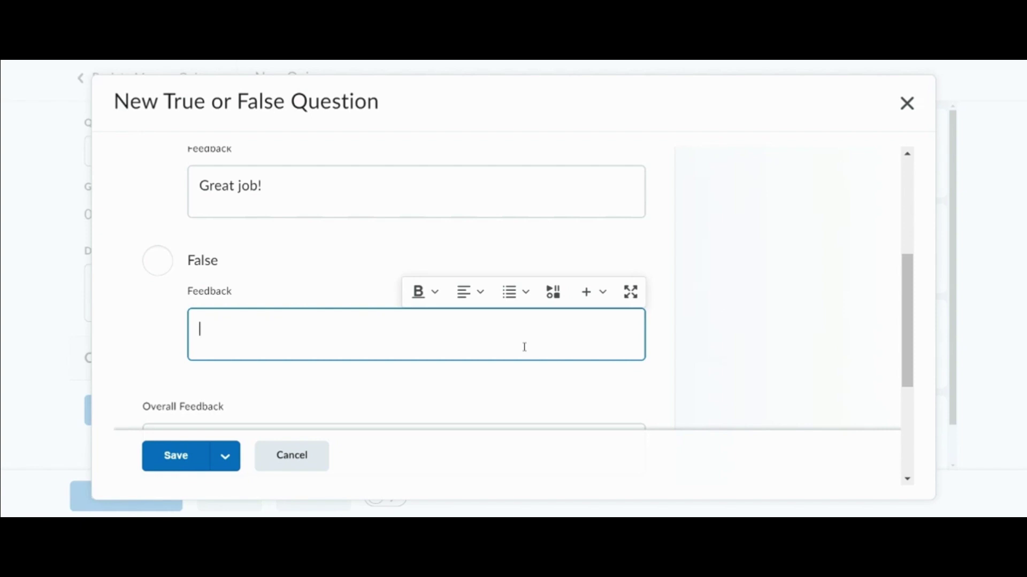
{"action": "type", "text": "You must have "}
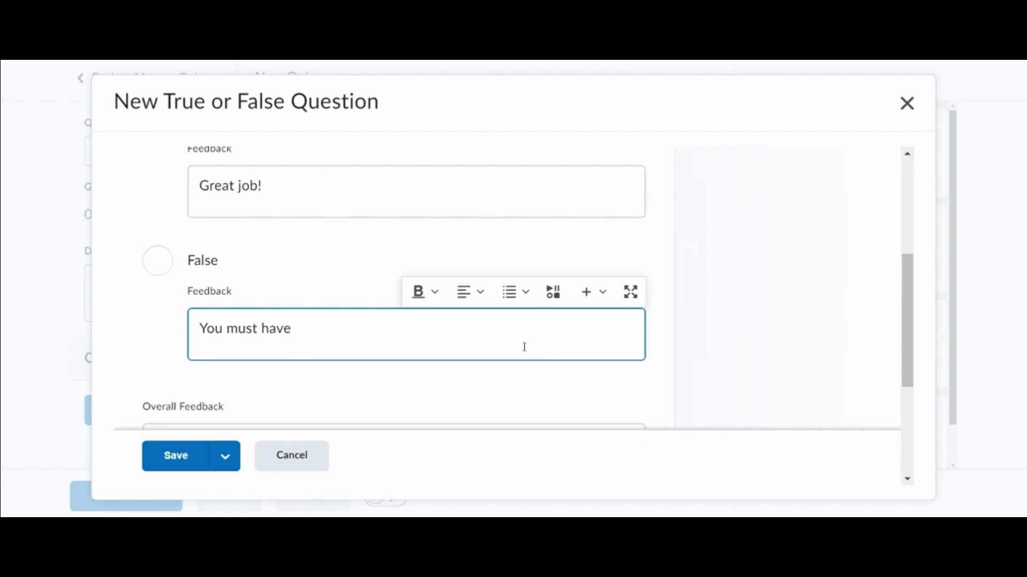
{"action": "type", "text": "entered this "}
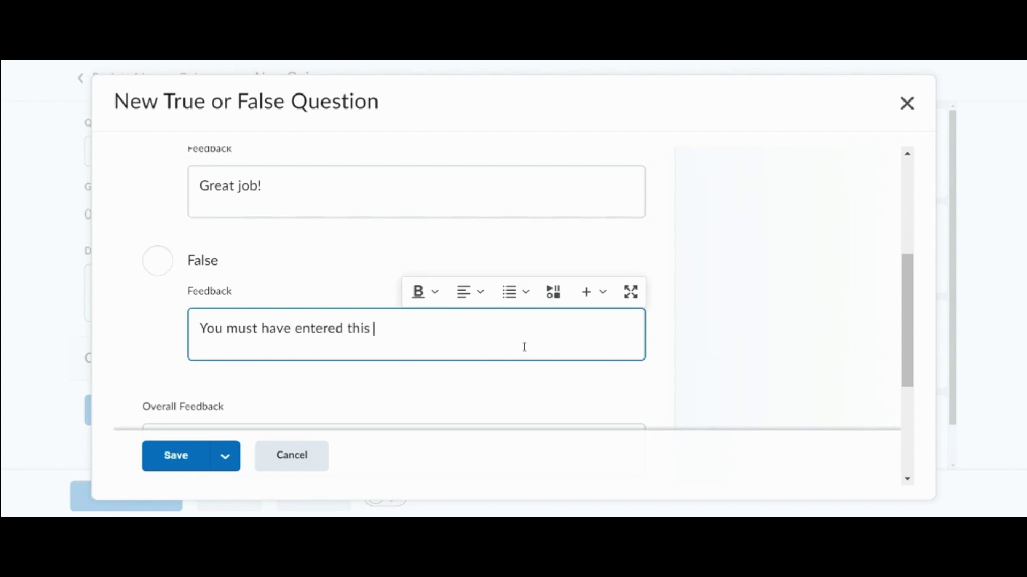
{"action": "type", "text": "accidentally because..."}
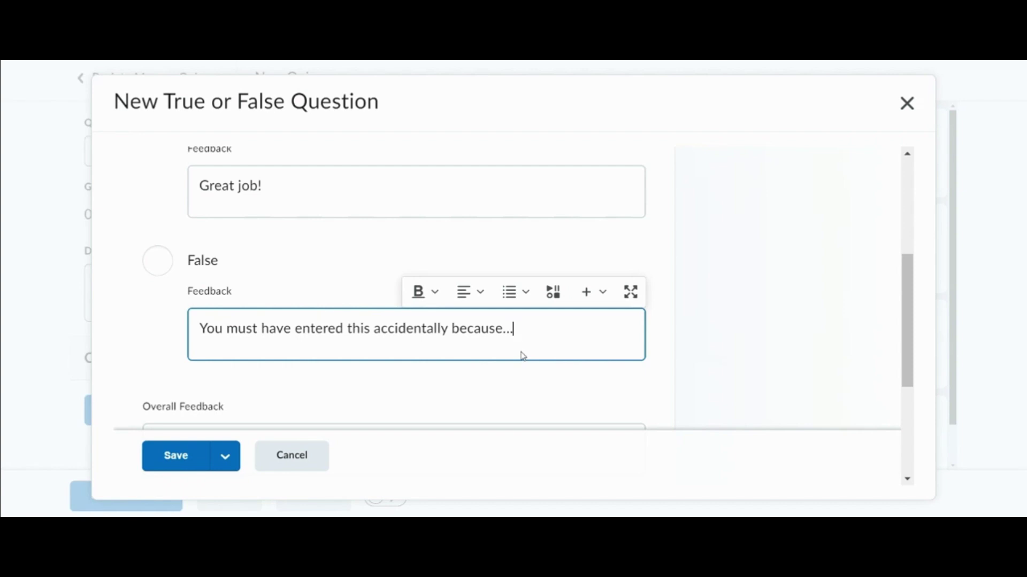
{"action": "scroll", "coordinate": [503, 357], "scroll_direction": "down", "scroll_amount": 4}
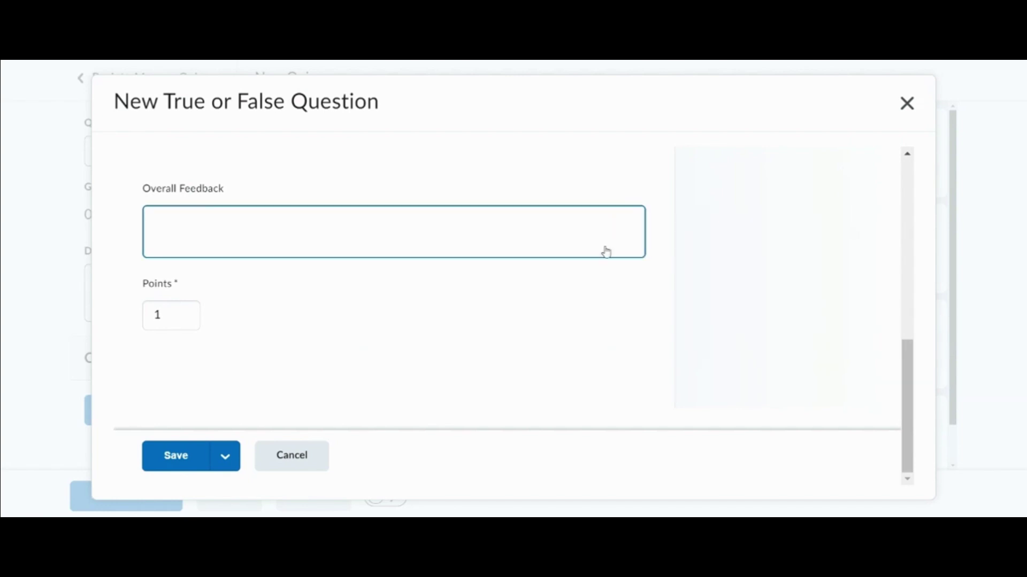
Save the True or False question to the quiz.
{"action": "scroll", "coordinate": [584, 270], "scroll_direction": "up", "scroll_amount": 5}
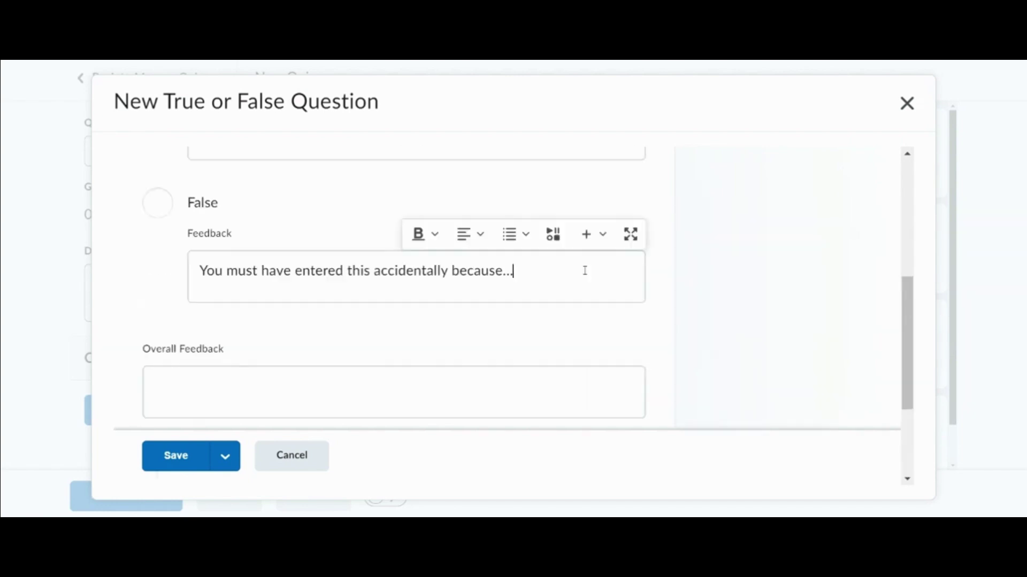
{"action": "left_click", "coordinate": [179, 458]}
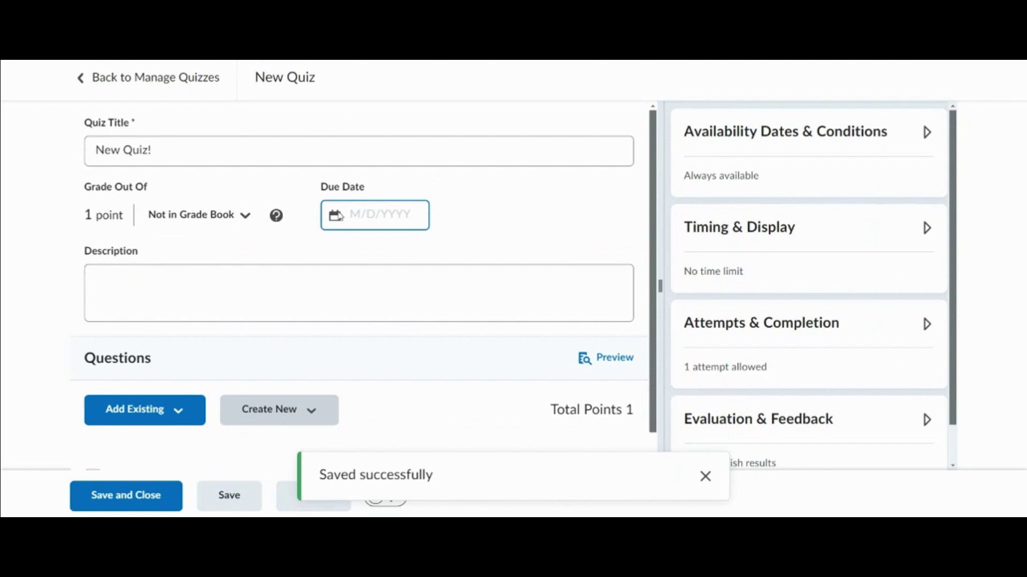
{"action": "scroll", "coordinate": [339, 218], "scroll_direction": "down", "scroll_amount": 3}
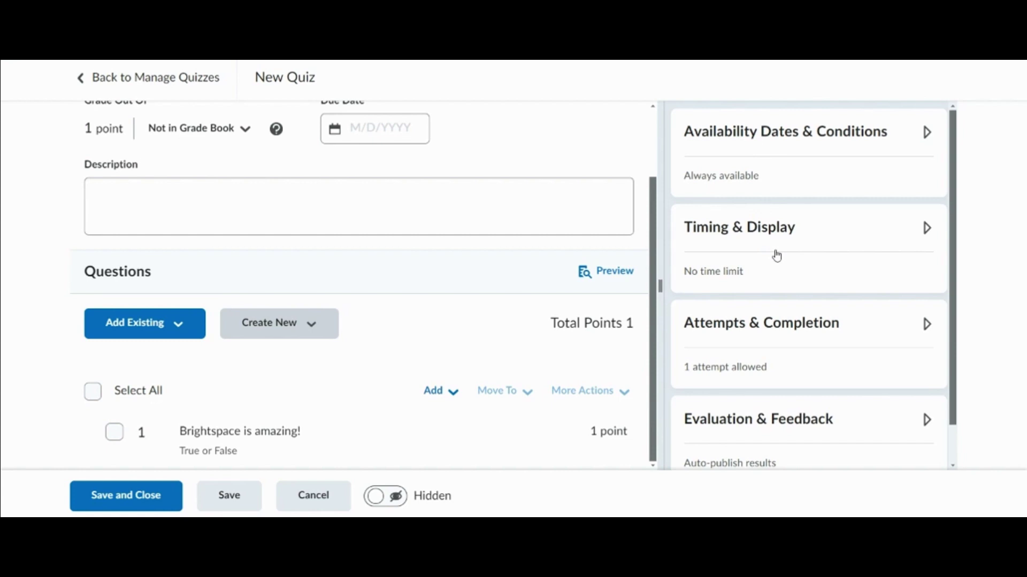
Set the quiz's availability start date to 5/30/2024.
{"action": "left_click", "coordinate": [780, 136]}
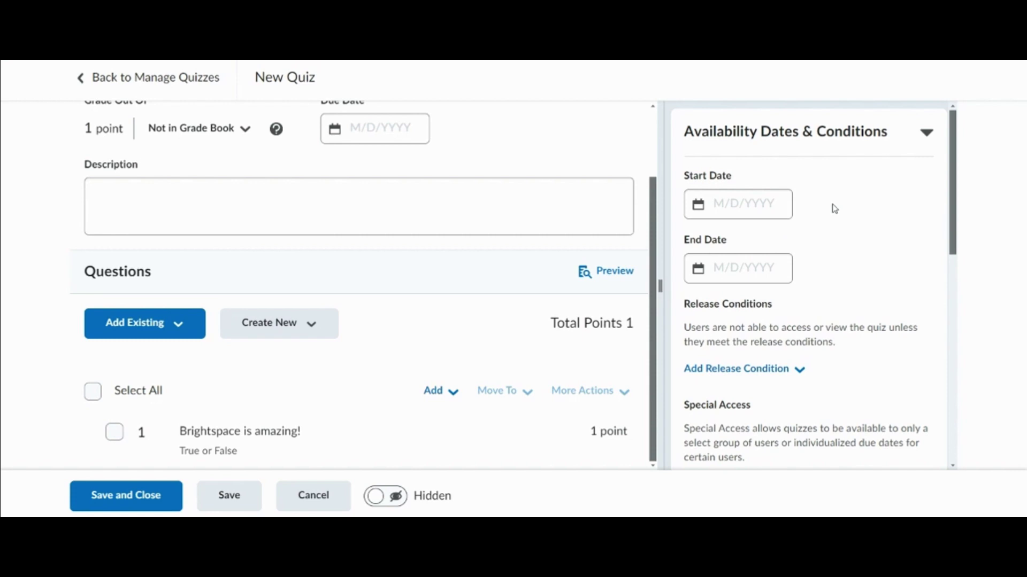
{"action": "left_click", "coordinate": [805, 203]}
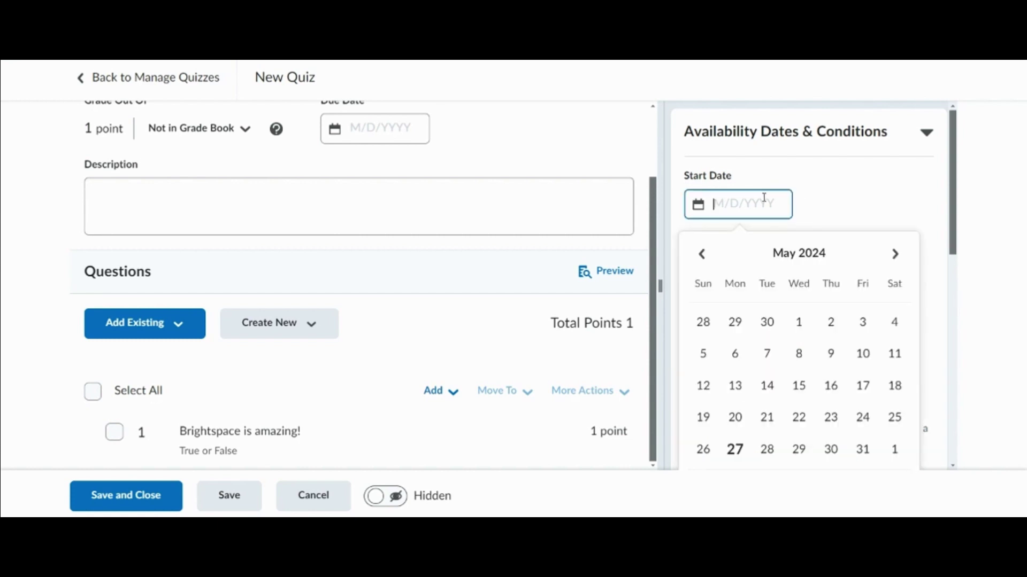
{"action": "left_click", "coordinate": [831, 449]}
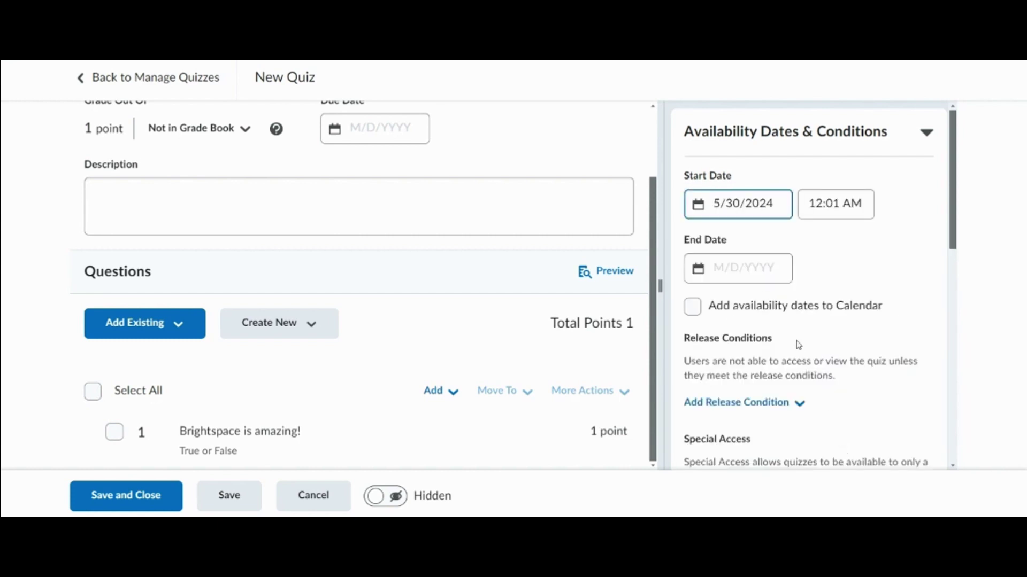
Set the quiz's availability end date to 6/6/2024 and add the availability dates to the Calendar.
{"action": "left_click", "coordinate": [772, 274]}
{"action": "left_click", "coordinate": [896, 213]}
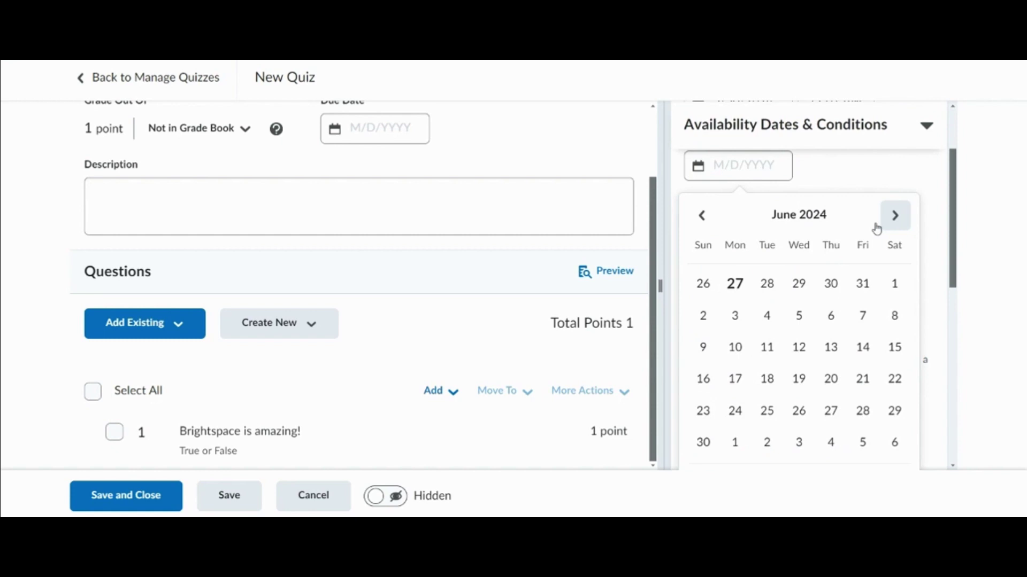
{"action": "left_click", "coordinate": [829, 314]}
{"action": "scroll", "coordinate": [840, 276], "scroll_direction": "up", "scroll_amount": 1}
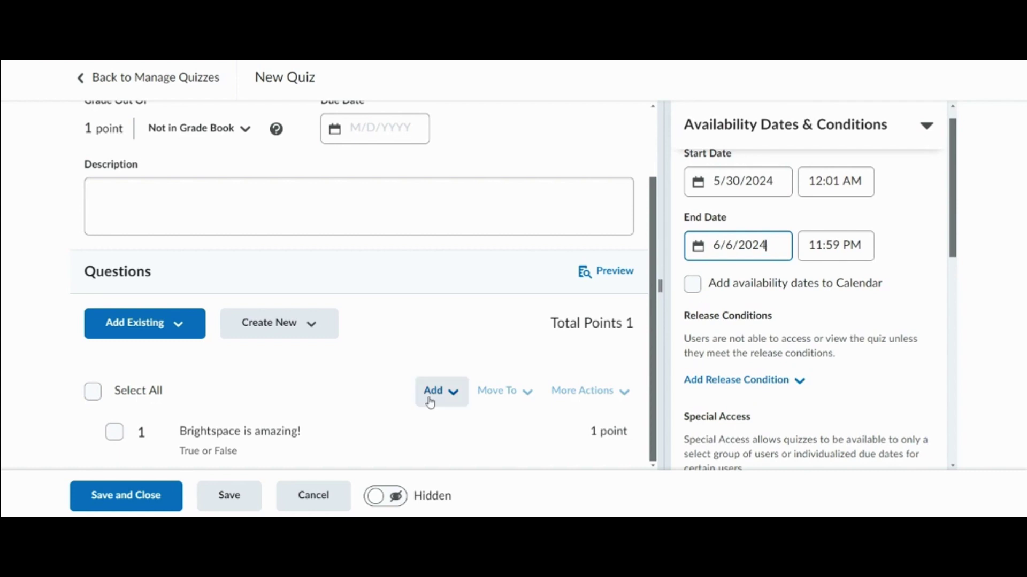
{"action": "left_click", "coordinate": [693, 284]}
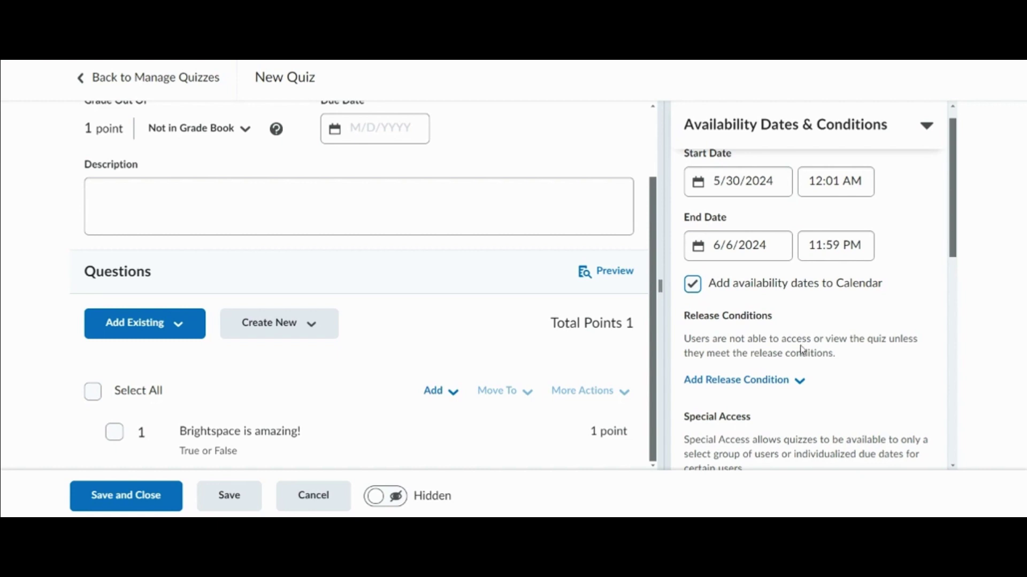
Turn on the time limit in the quiz's Timing & Display settings.
{"action": "scroll", "coordinate": [802, 350], "scroll_direction": "down", "scroll_amount": 5}
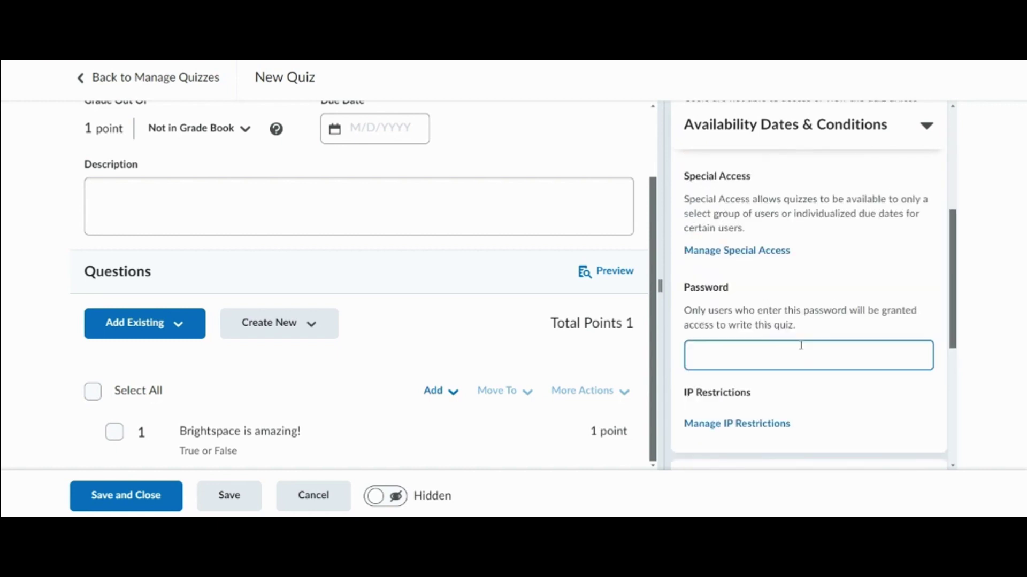
{"action": "scroll", "coordinate": [801, 346], "scroll_direction": "down", "scroll_amount": 3}
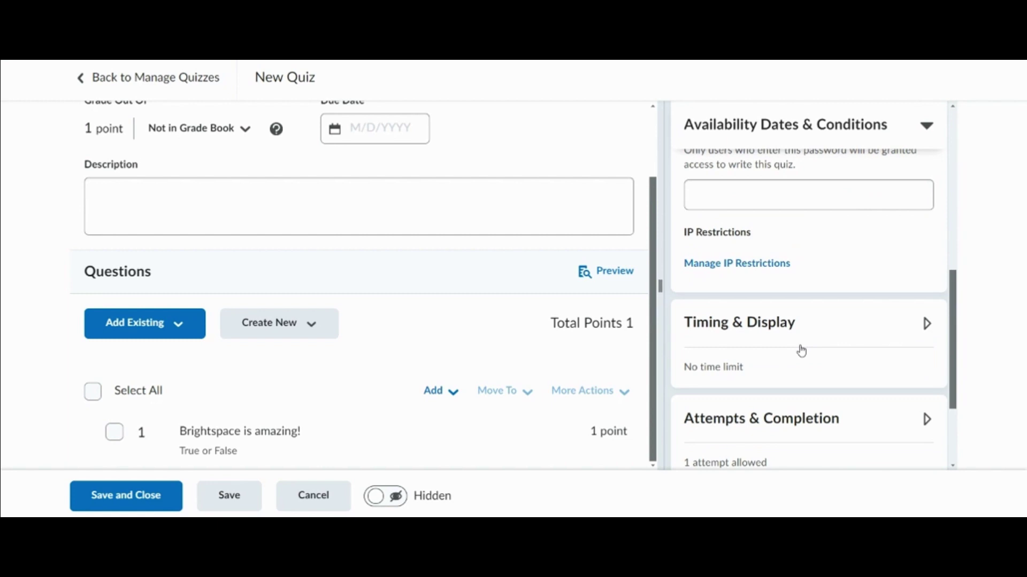
{"action": "left_click", "coordinate": [797, 331]}
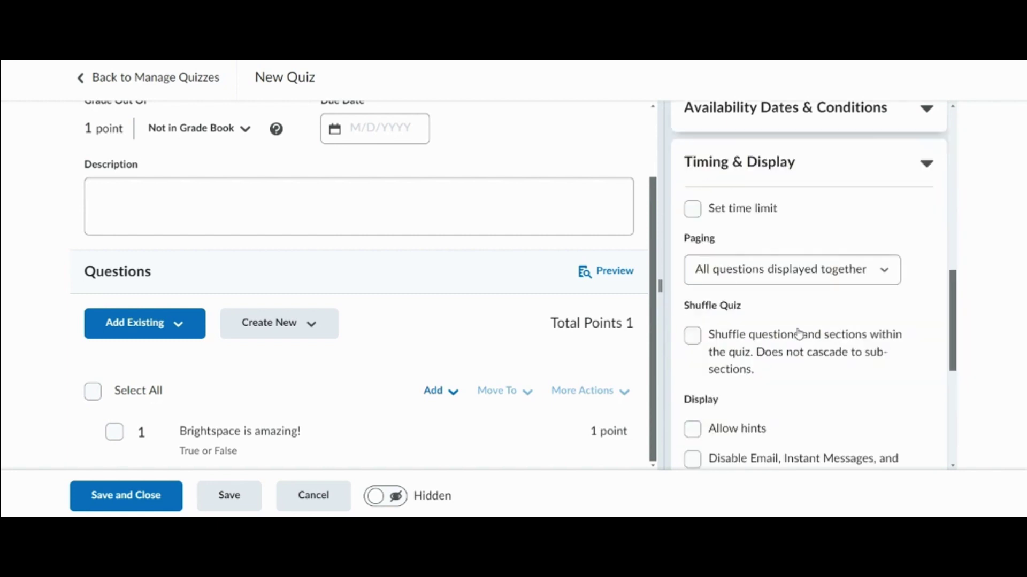
{"action": "left_click", "coordinate": [695, 211]}
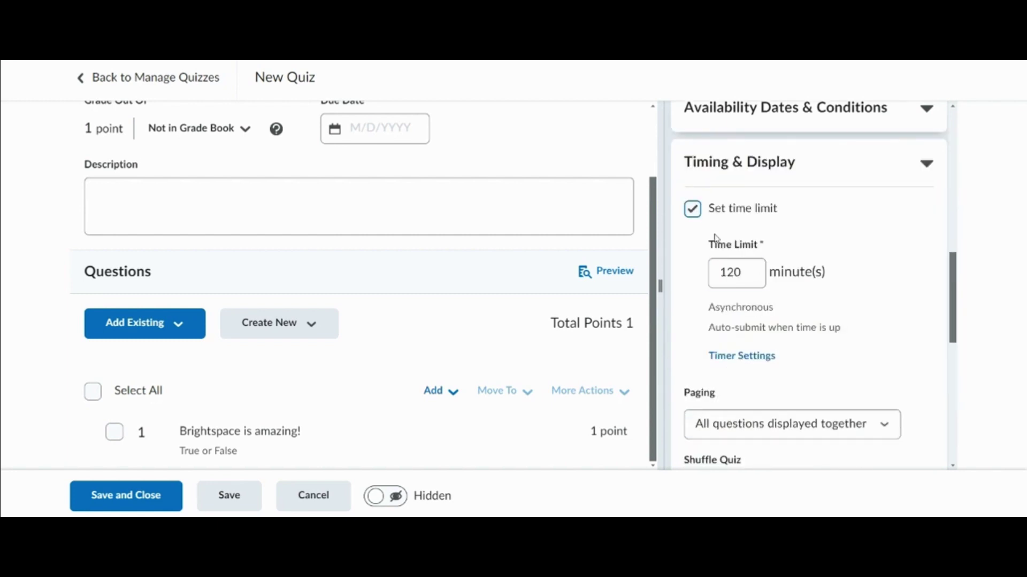
Open the Paging choices in the quiz's Timing & Display settings.
{"action": "scroll", "coordinate": [716, 239], "scroll_direction": "down", "scroll_amount": 2}
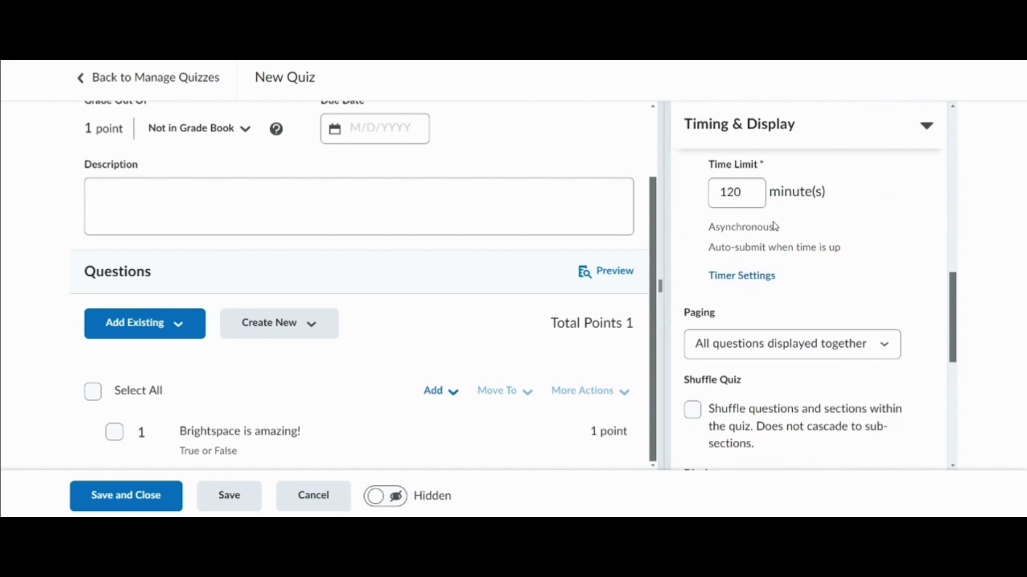
{"action": "scroll", "coordinate": [774, 226], "scroll_direction": "down", "scroll_amount": 2}
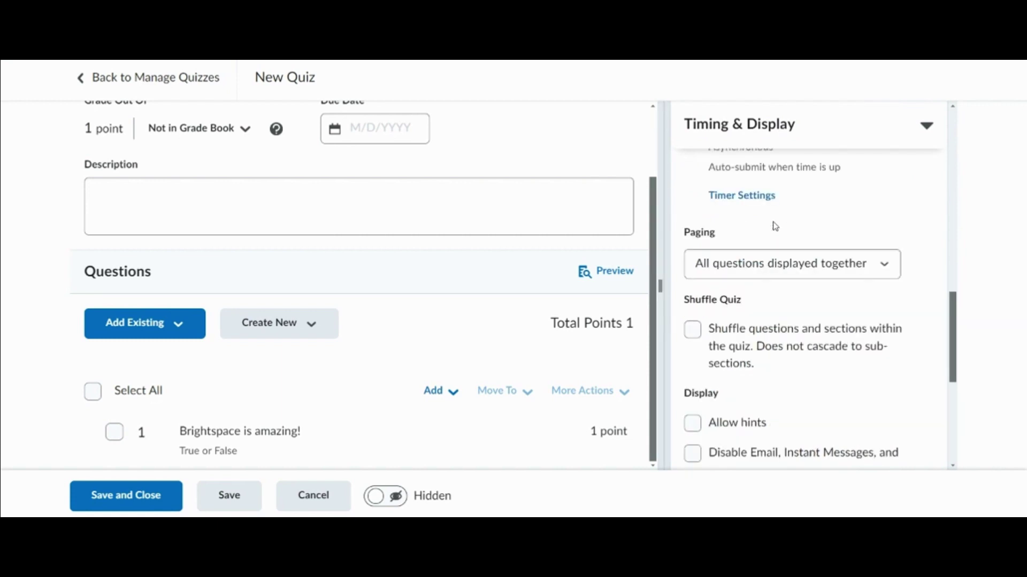
{"action": "left_click", "coordinate": [787, 262]}
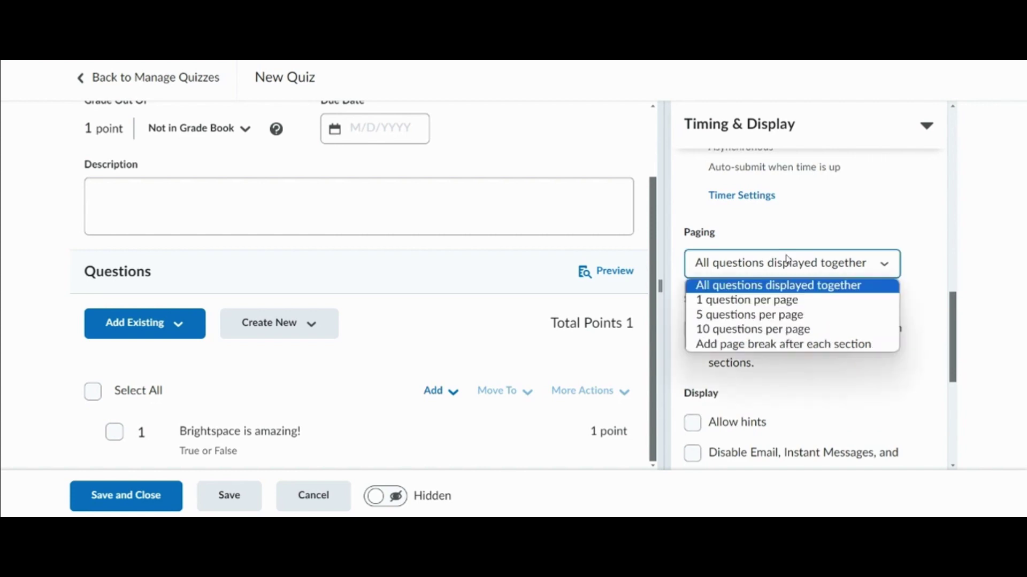